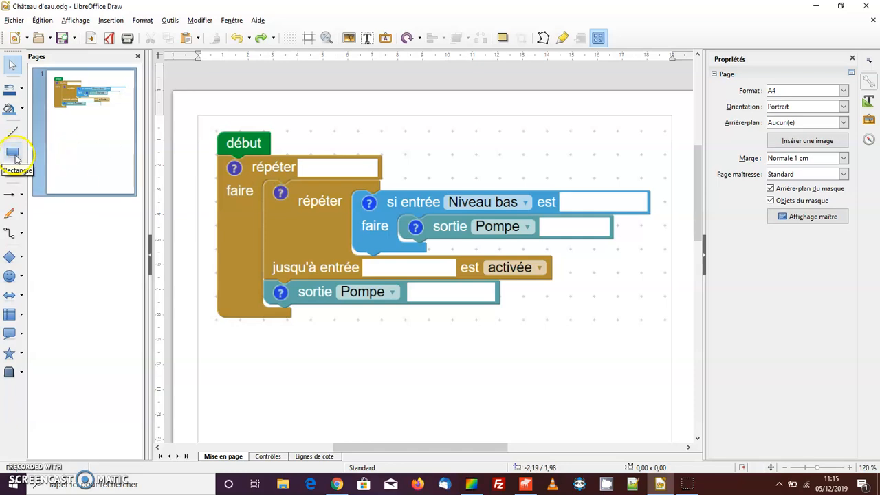
Move the white masks off the blanks after the outer répéter and Niveau bas est, undoing each move
left_click_drag(304, 167, 360, 131)
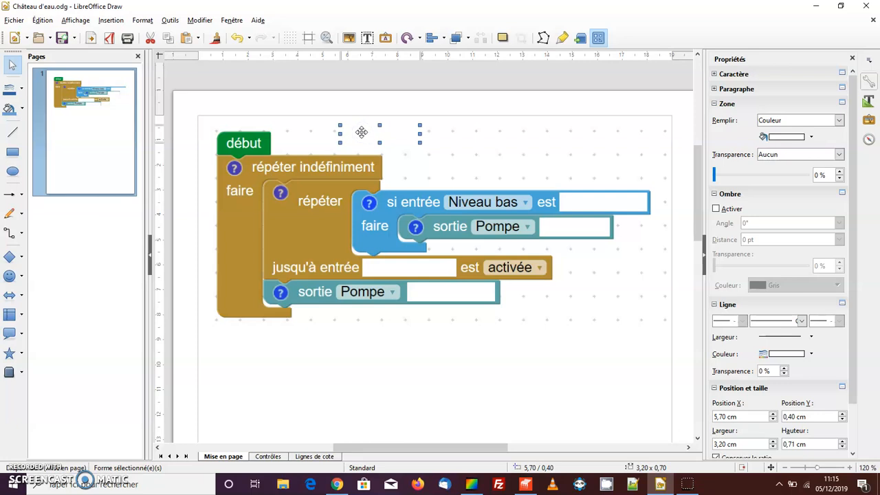
key("ctrl+z")
left_click_drag(591, 202, 599, 151)
key("ctrl+z")
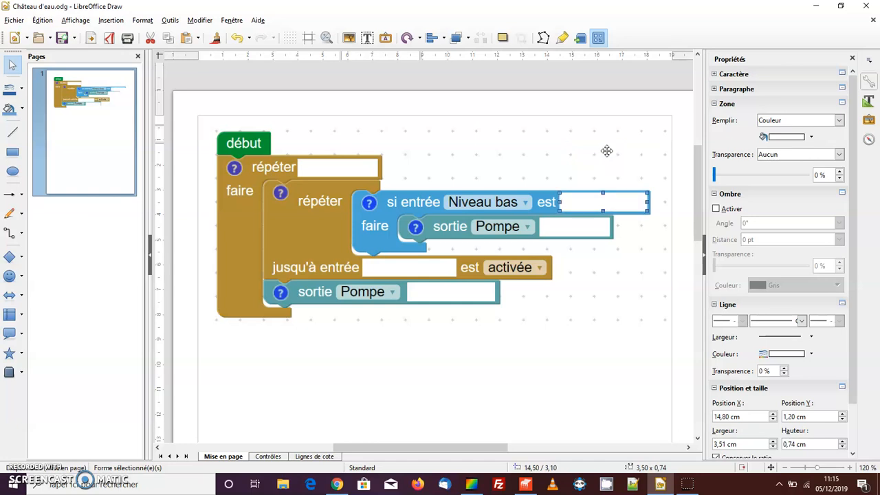
Move the white mask off the blank of the inner sortie Pompe block and undo the move
double_click(576, 227)
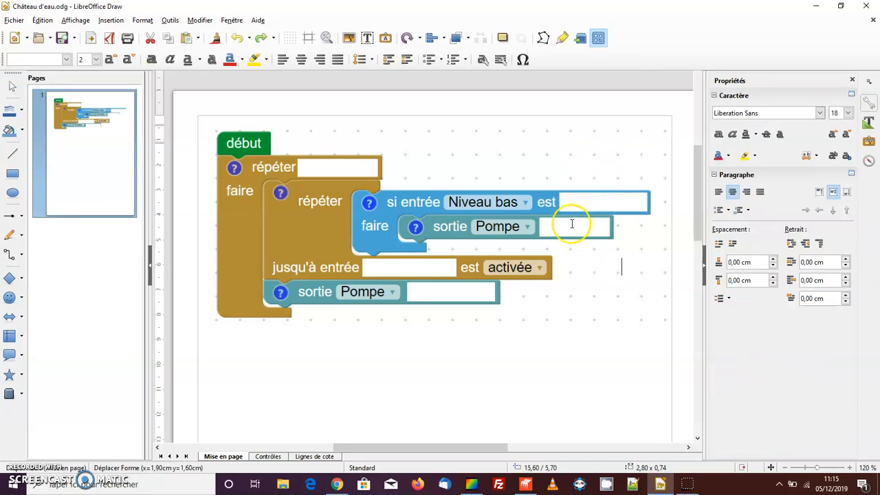
left_click(596, 253)
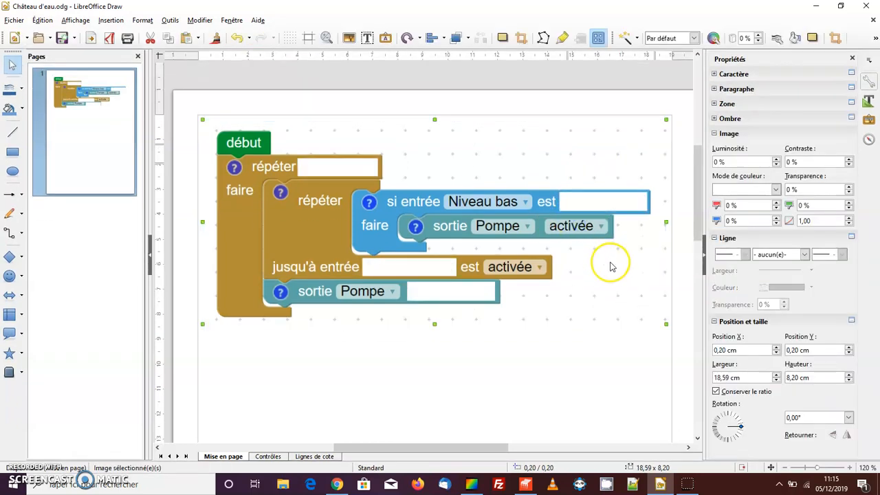
left_click(576, 227)
left_click_drag(576, 226, 600, 250)
key("ctrl+z")
Move the white masks off the jusqu'à entrée blank and the last sortie Pompe blank, undoing each move
left_click(420, 259)
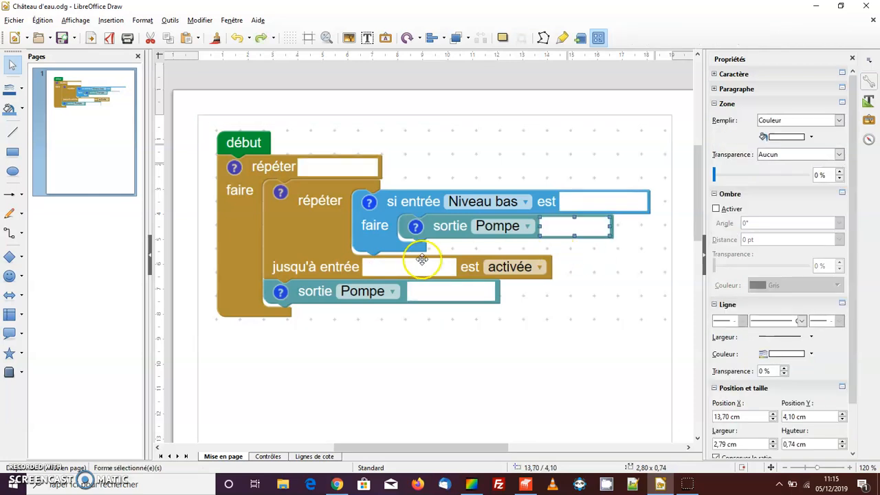
left_click_drag(469, 280, 587, 312)
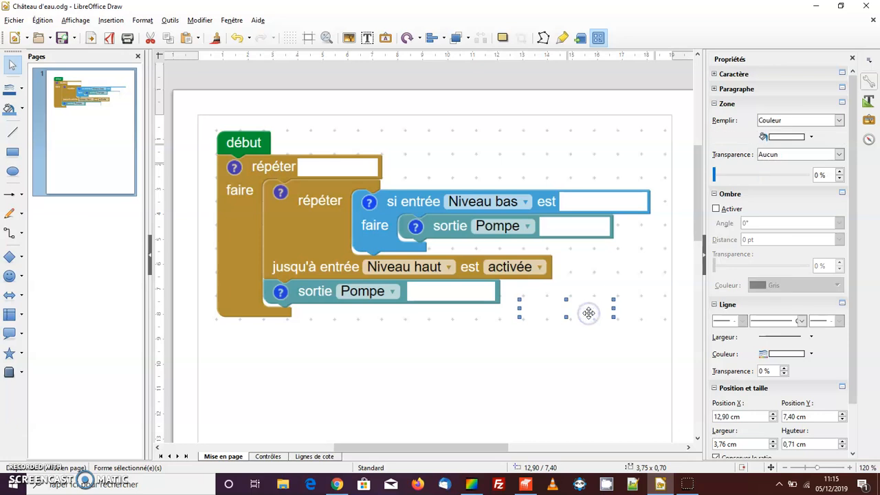
key("ctrl+z")
left_click(456, 293)
left_click_drag(456, 293, 429, 344)
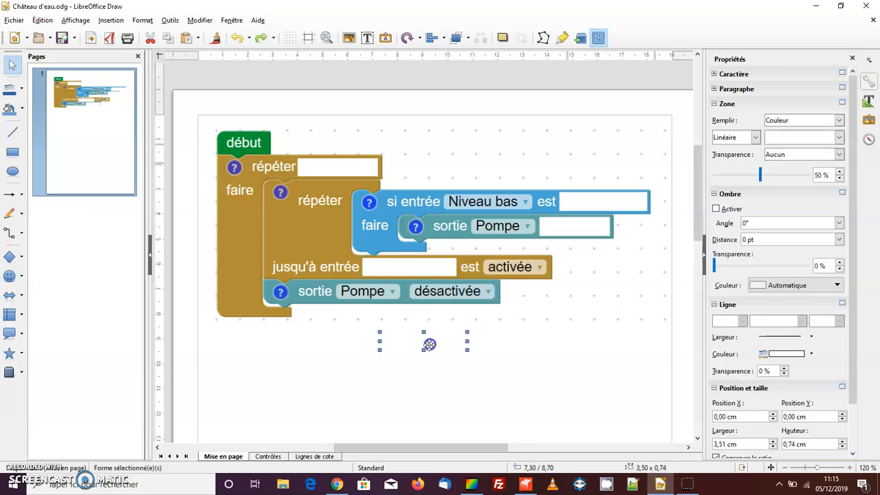
key("ctrl+z")
left_click(501, 100)
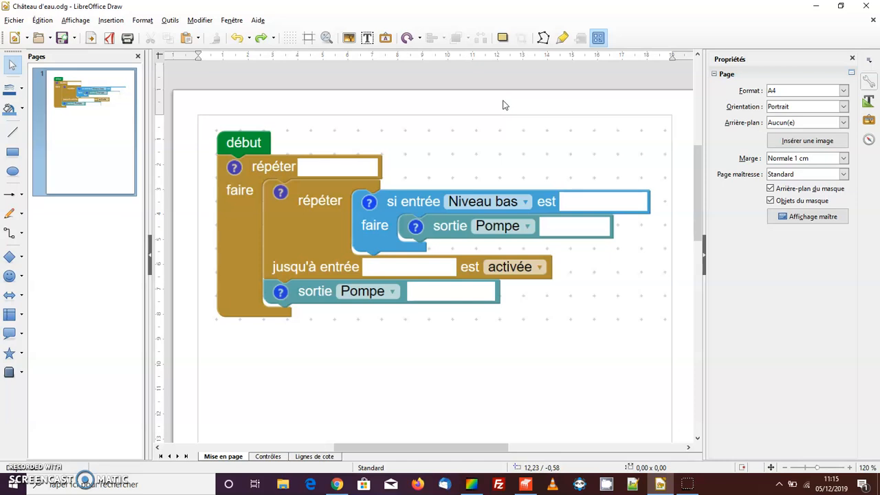
Switch to PhotoFiltre 7 and check the pixel dimensions of Image_château_eau.png
left_click(470, 483)
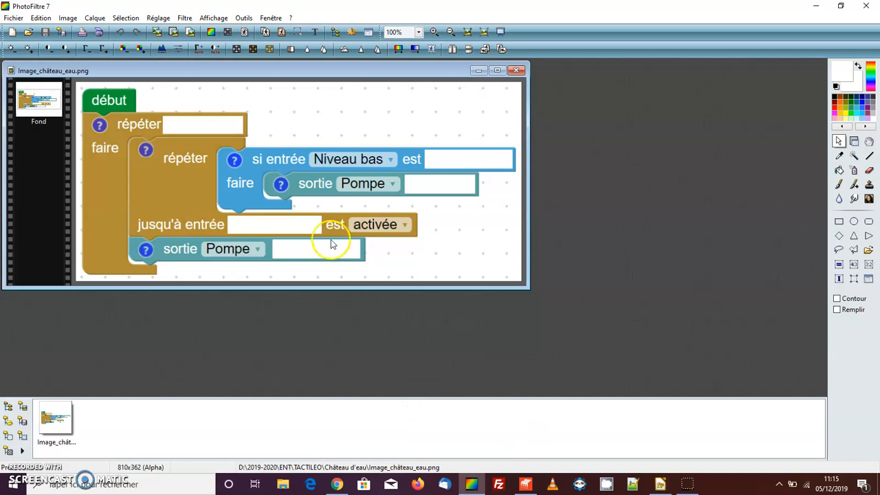
left_click(67, 18)
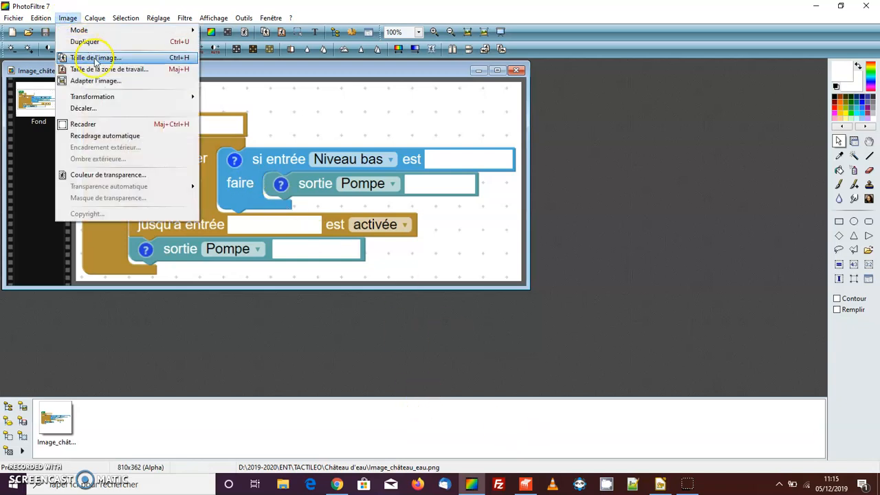
left_click(105, 58)
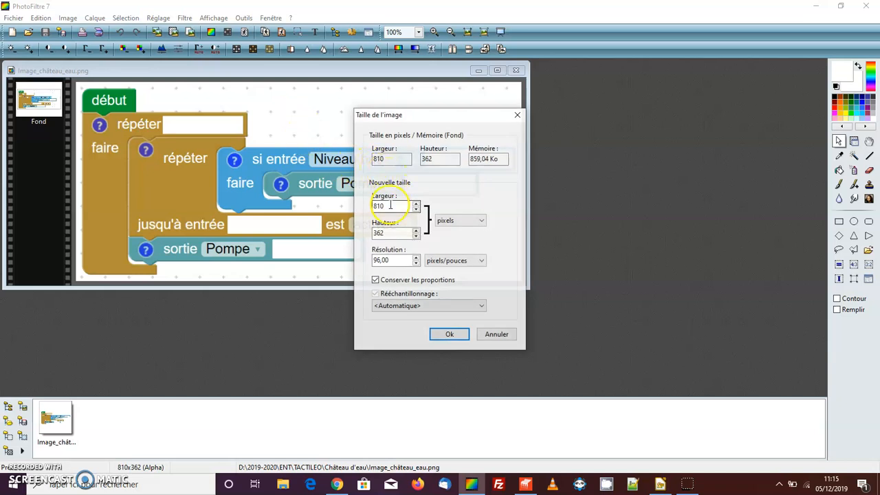
left_click(449, 334)
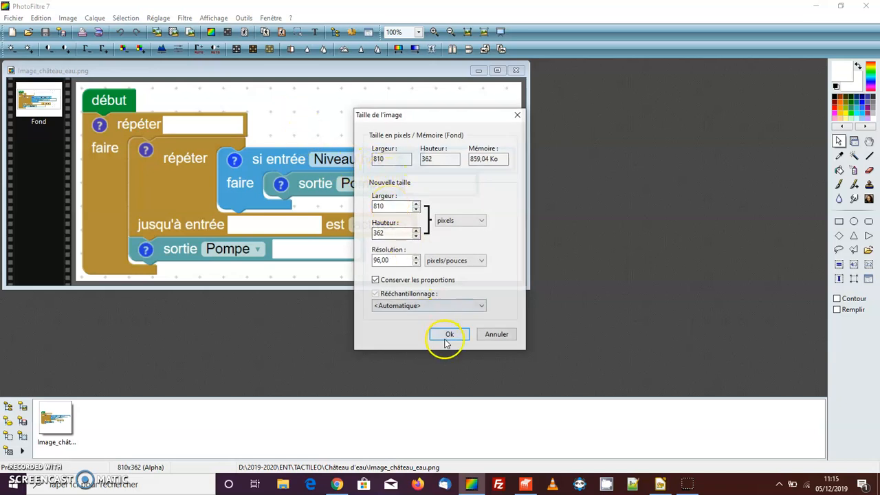
left_click(386, 330)
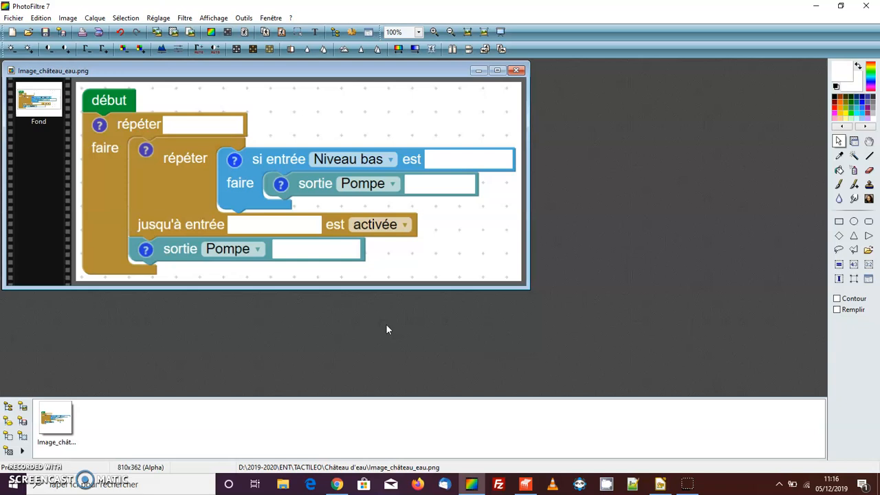
Switch to Chrome and close the running exercise module to return to the Tactileo resources page
left_click(337, 484)
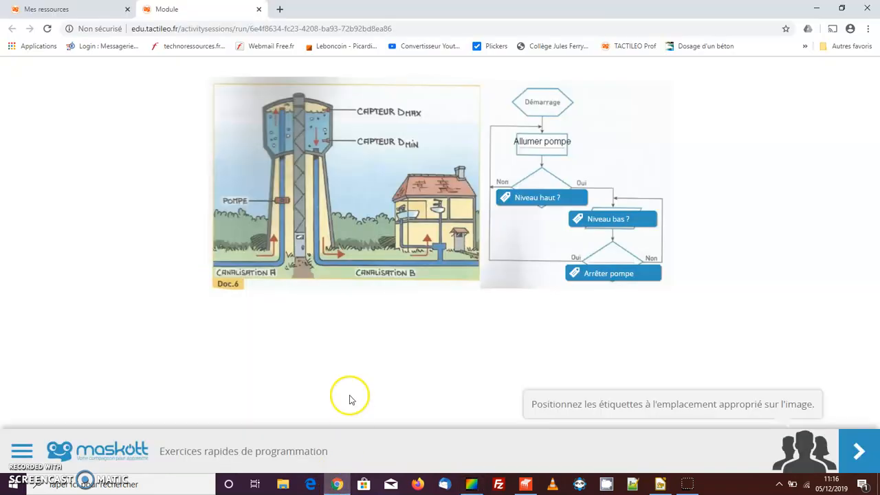
left_click(258, 9)
left_click(751, 121)
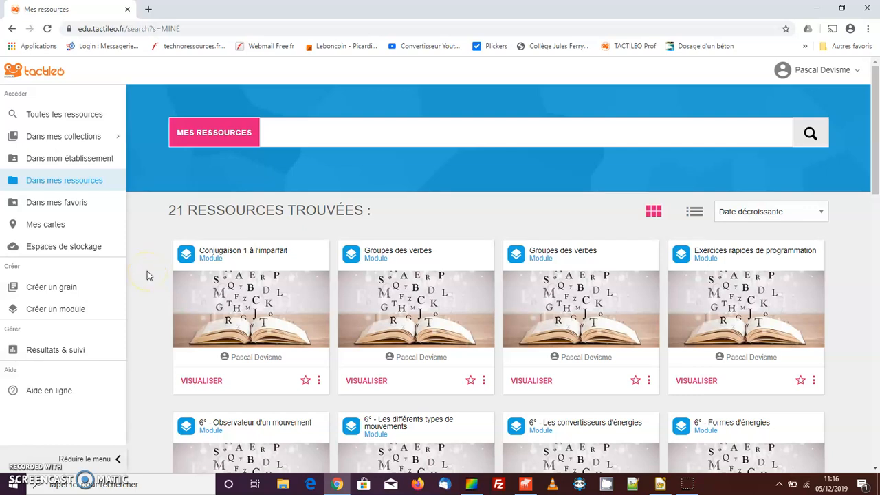
Create a new module titled "Programmation d'un château d'eau ( blocs )" and save it
left_click(54, 313)
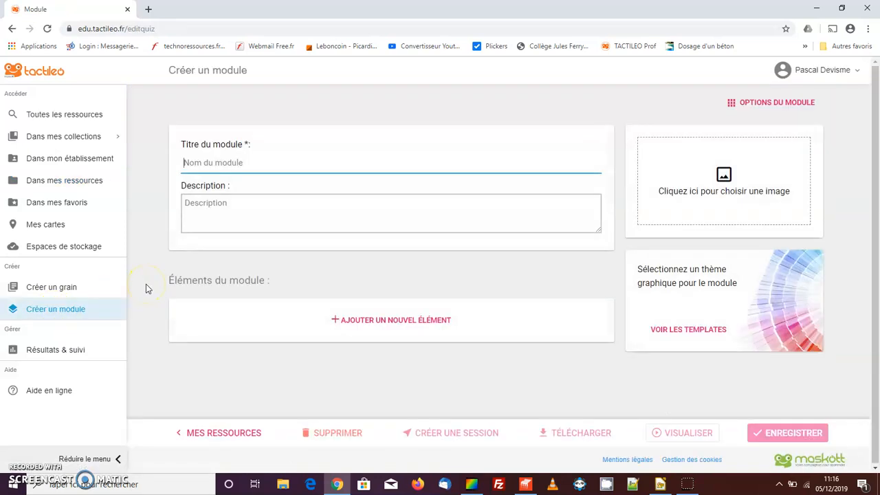
left_click(215, 170)
type("Pr")
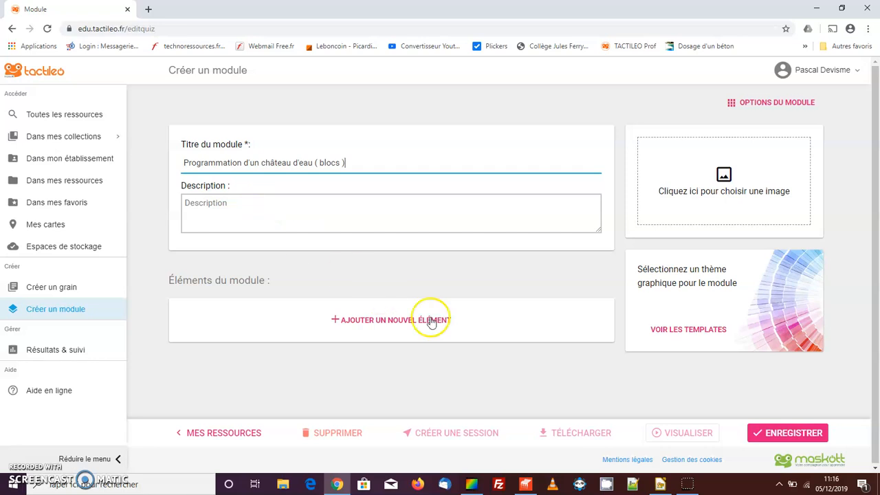
left_click(791, 434)
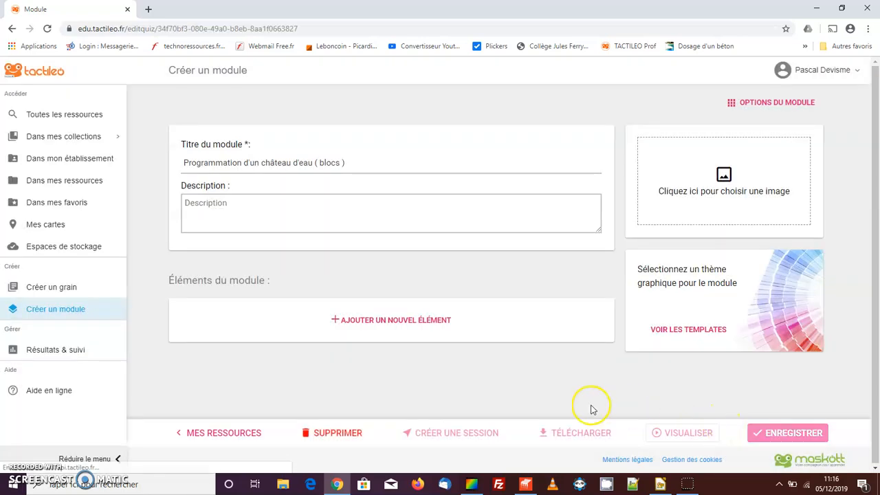
Add a Légender une image element to the module and insert Image_château_eau.png as its illustration
left_click(385, 321)
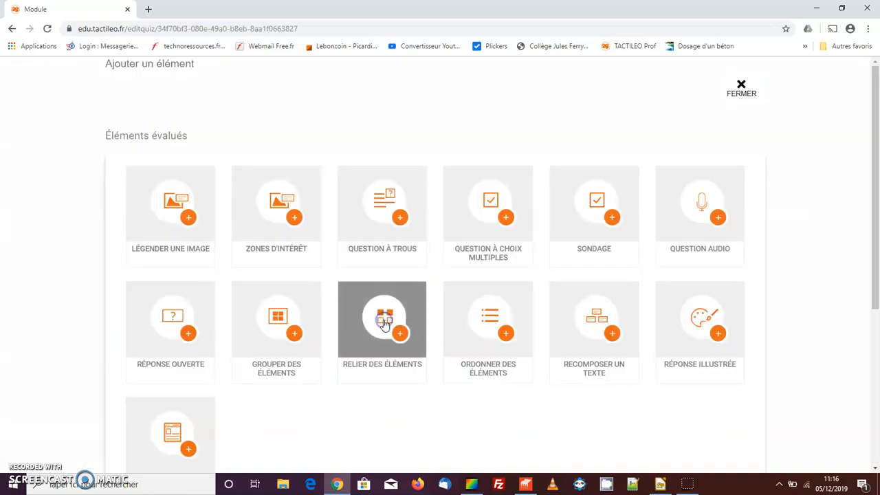
left_click(172, 214)
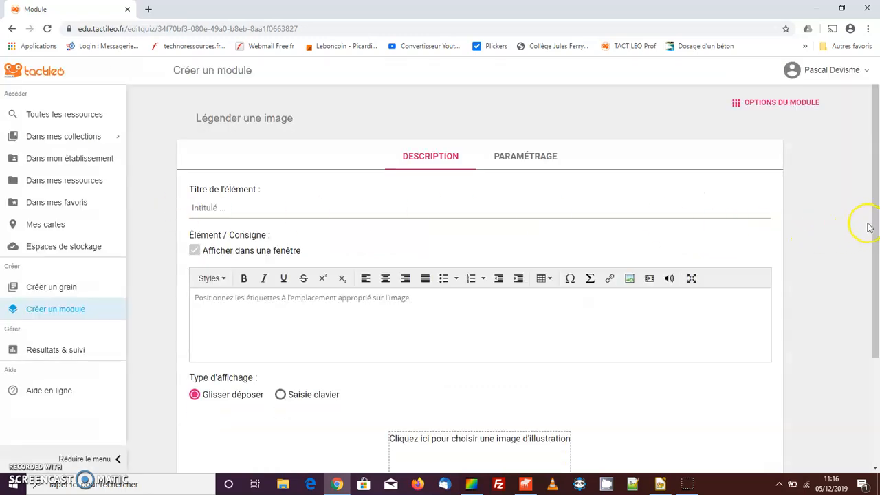
left_click_drag(876, 231, 875, 310)
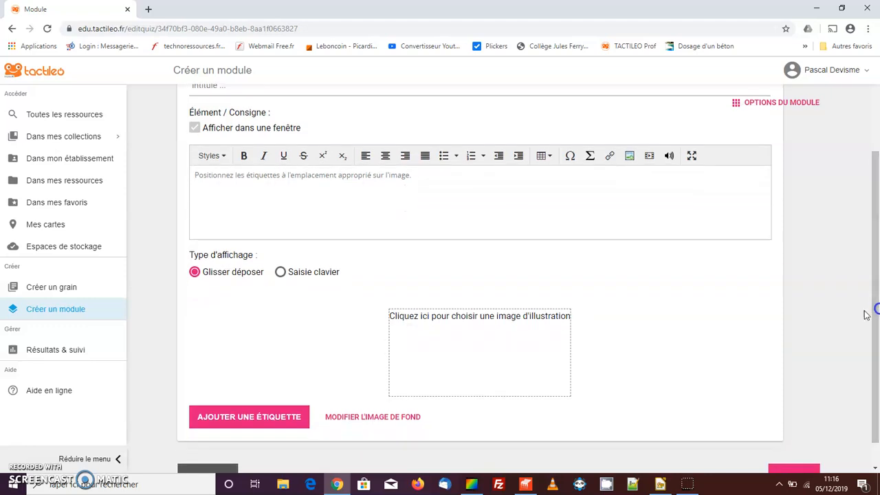
left_click(482, 343)
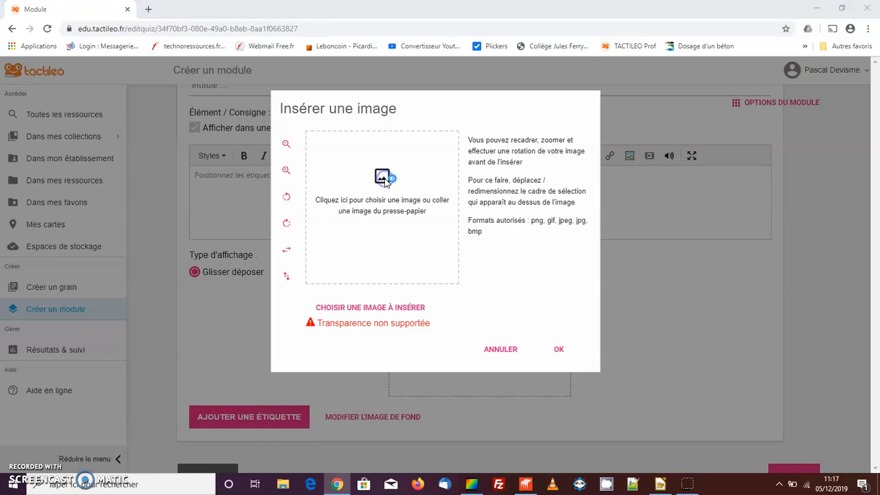
left_click(385, 180)
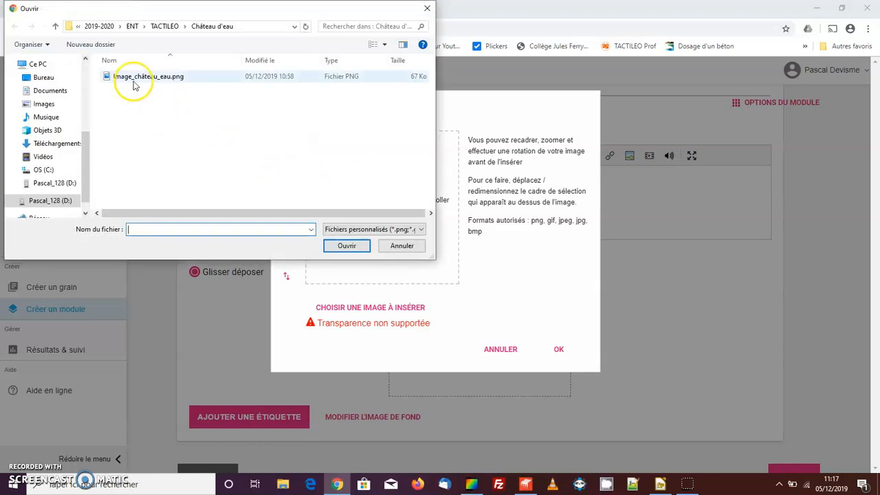
double_click(134, 83)
left_click(558, 358)
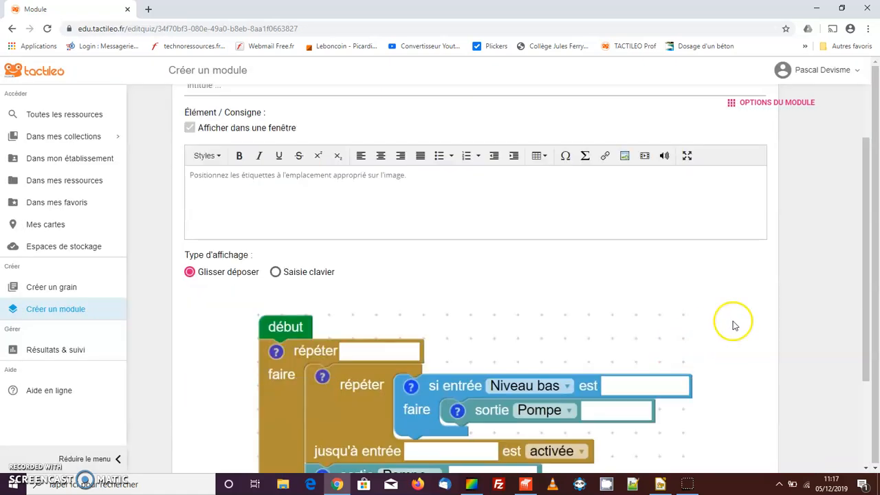
Add the label "indéfiniment" and place it in the blank after the outer répéter
scroll(748, 320, "down", 2)
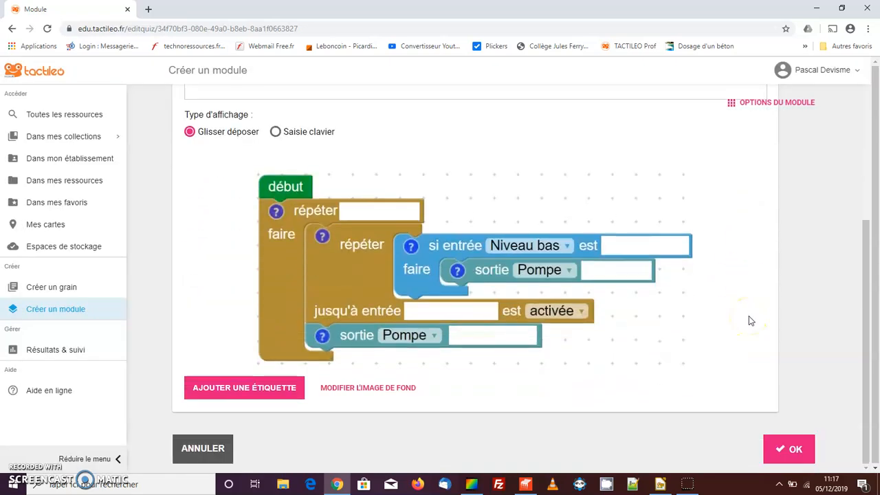
left_click(380, 213)
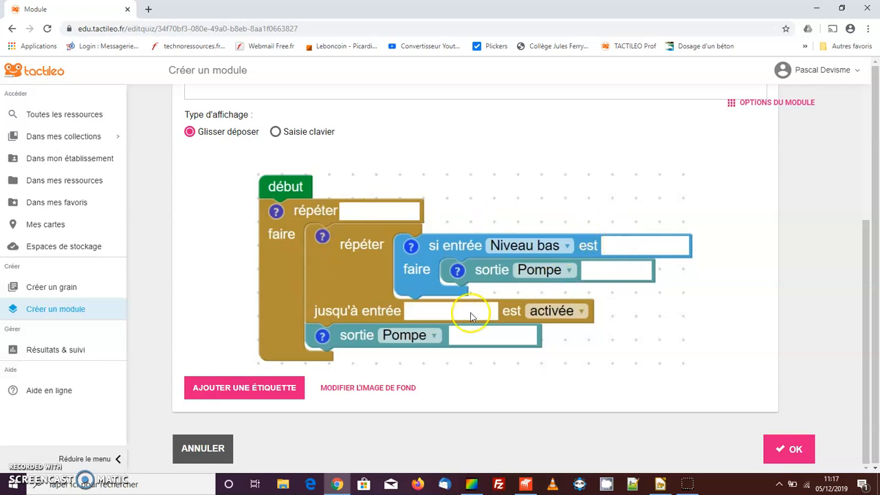
left_click(276, 387)
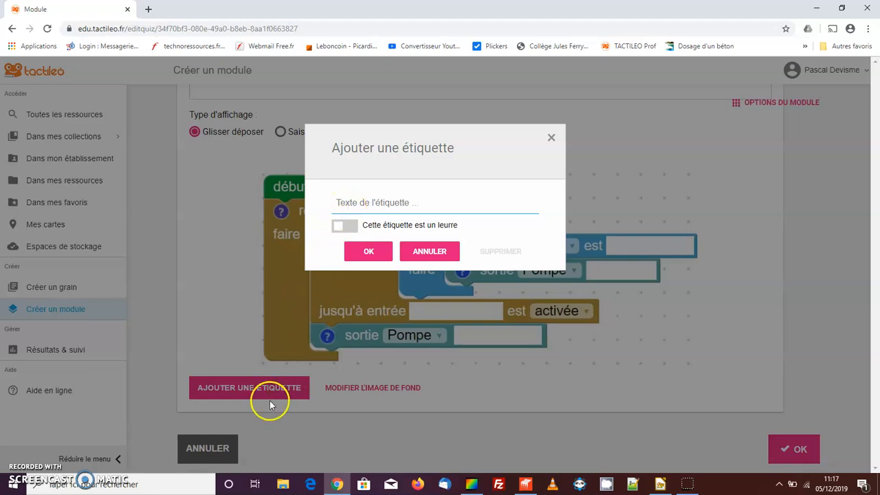
left_click(362, 206)
type("indéfiniment")
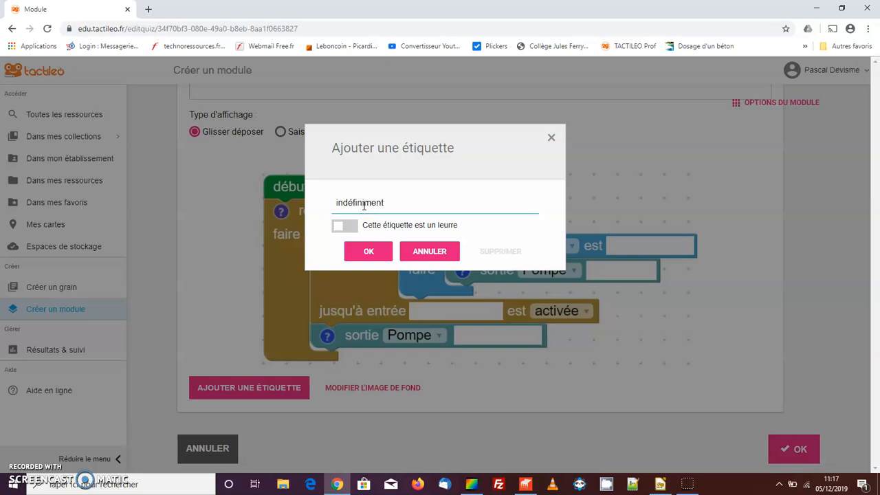
left_click(375, 255)
left_click_drag(478, 259, 375, 214)
left_click(473, 224)
Add the label "atteint" and place it in the blank after si entrée Niveau bas est
left_click(275, 389)
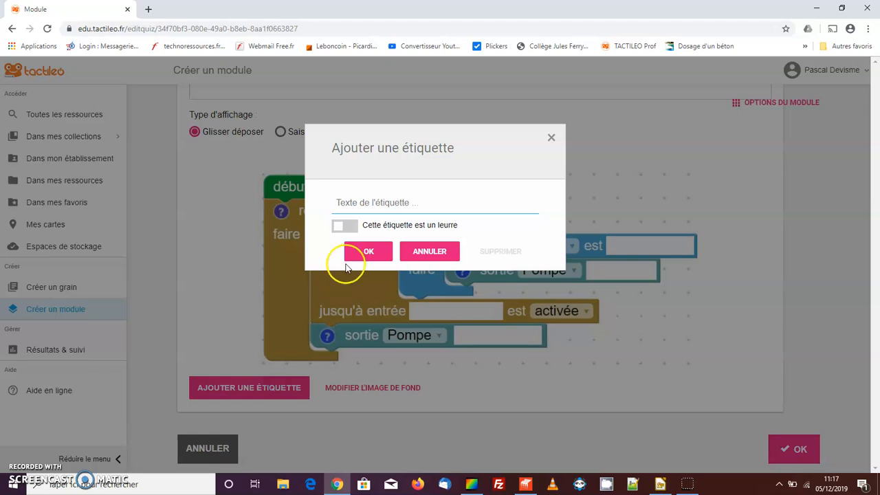
left_click(375, 204)
type("atteint")
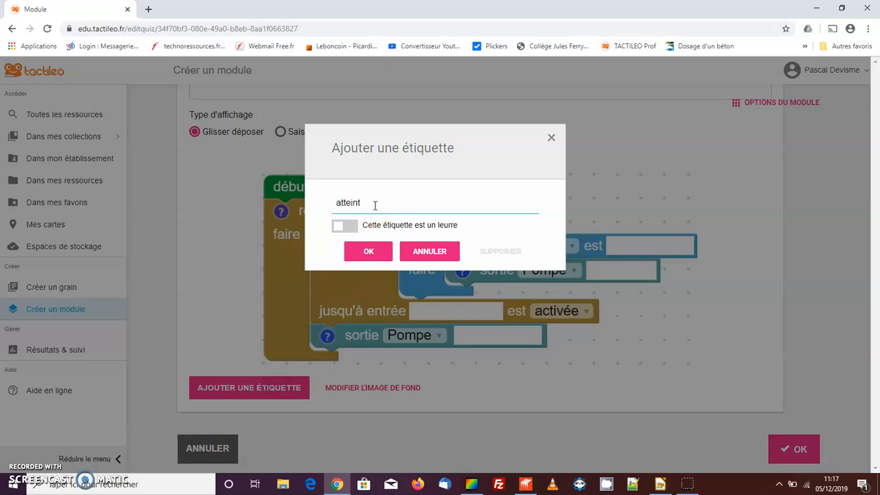
left_click(369, 251)
left_click_drag(473, 260, 661, 249)
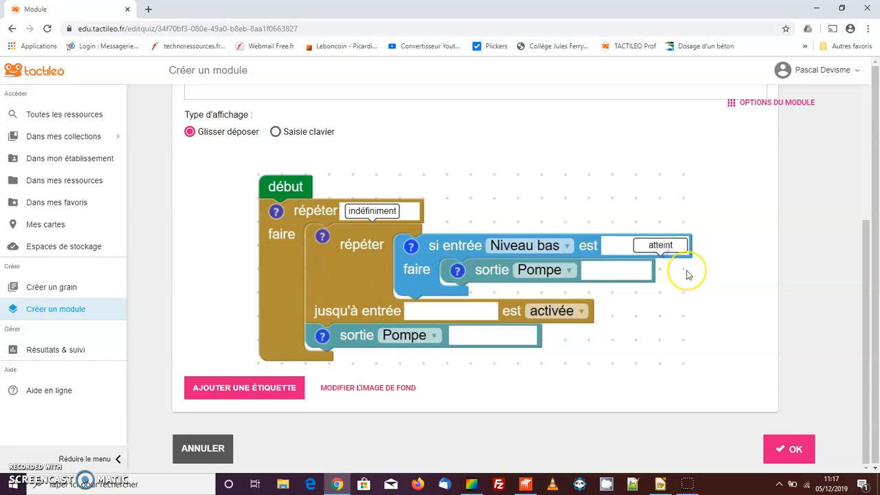
Add the label "activée" and place it in the blank of the inner sortie Pompe block
left_click(286, 389)
left_click(357, 202)
type("acti")
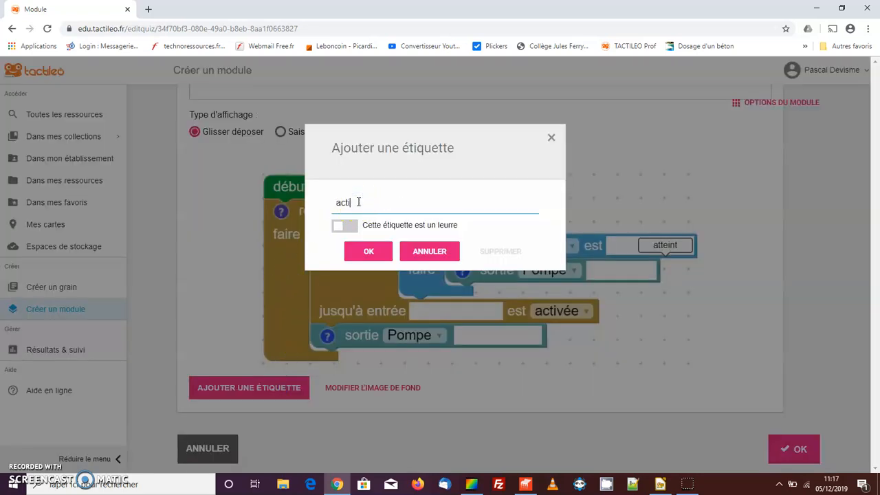
type("vée")
left_click(369, 251)
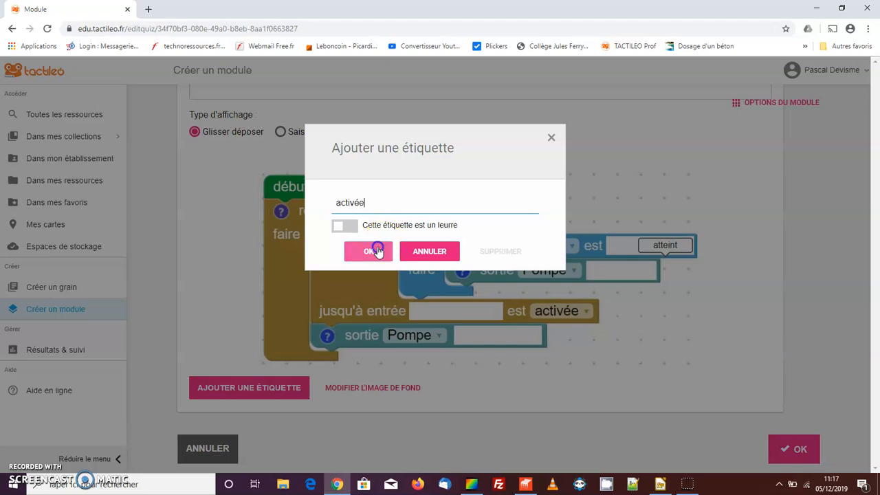
left_click_drag(491, 257, 605, 271)
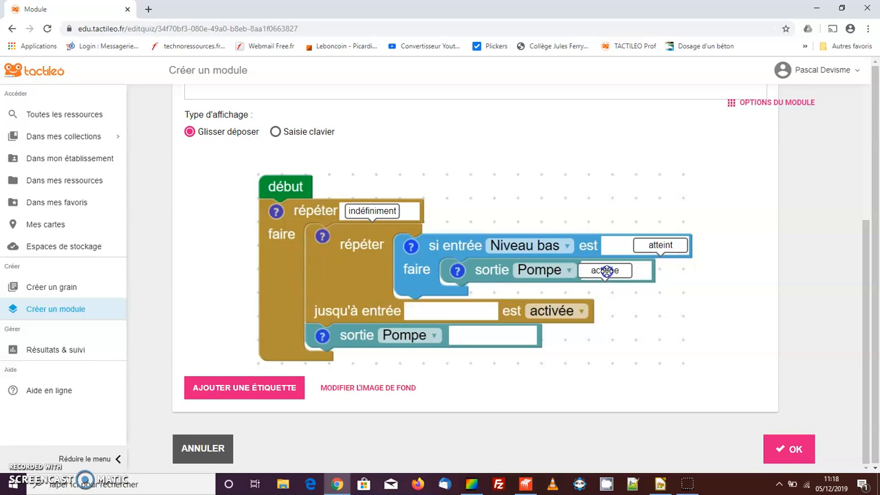
left_click(646, 315)
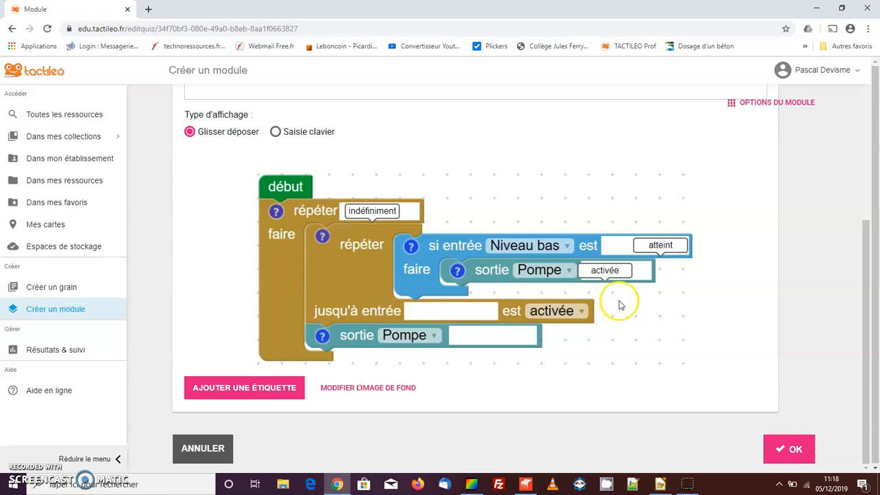
Reposition the "activée" label at the start of the blank in the inner sortie Pompe block
left_click_drag(602, 271, 646, 281)
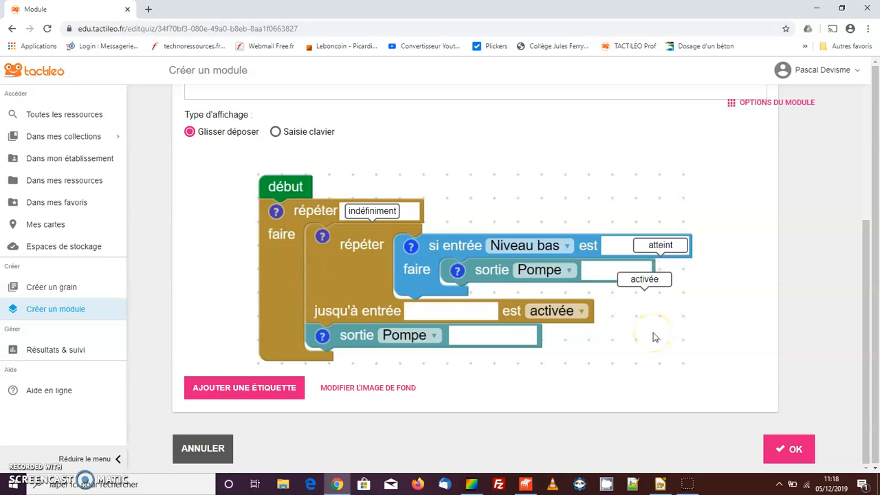
left_click(645, 272)
left_click(659, 242)
left_click_drag(643, 276, 595, 270)
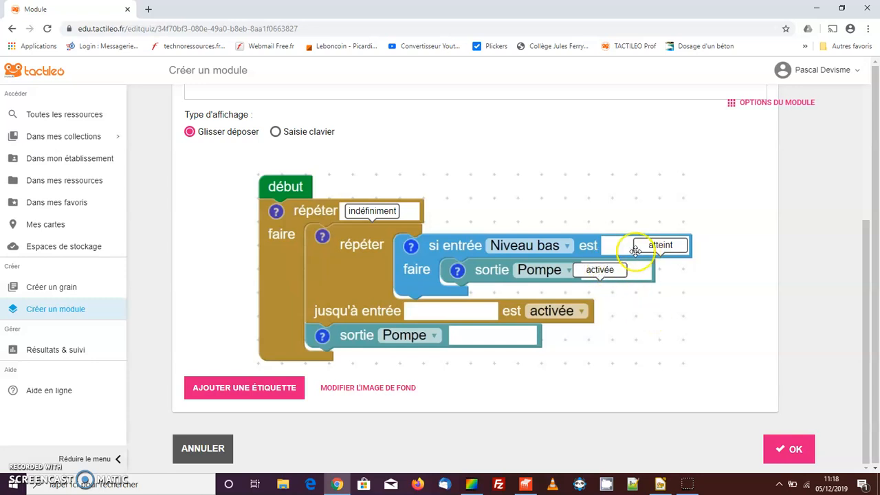
Add the label "niveau haut" and place it in the blank after jusqu'à entrée
left_click(246, 389)
left_click(358, 201)
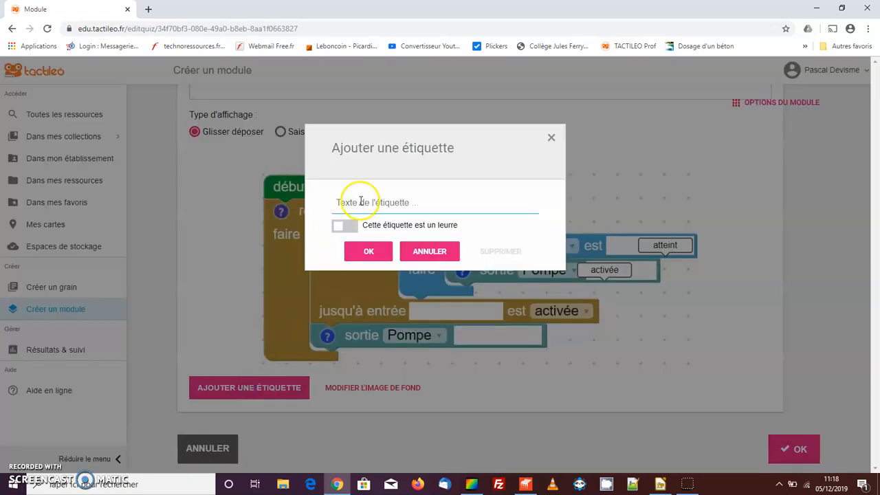
type("niveau haut")
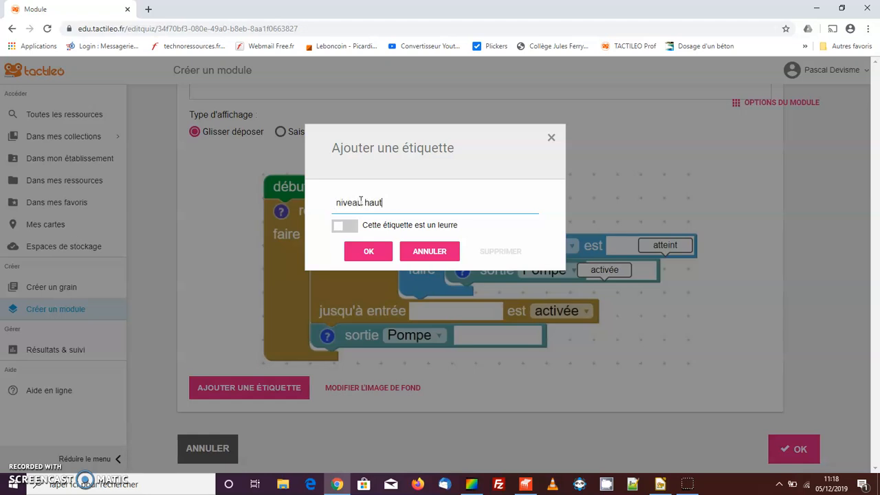
left_click(367, 203)
left_click(370, 253)
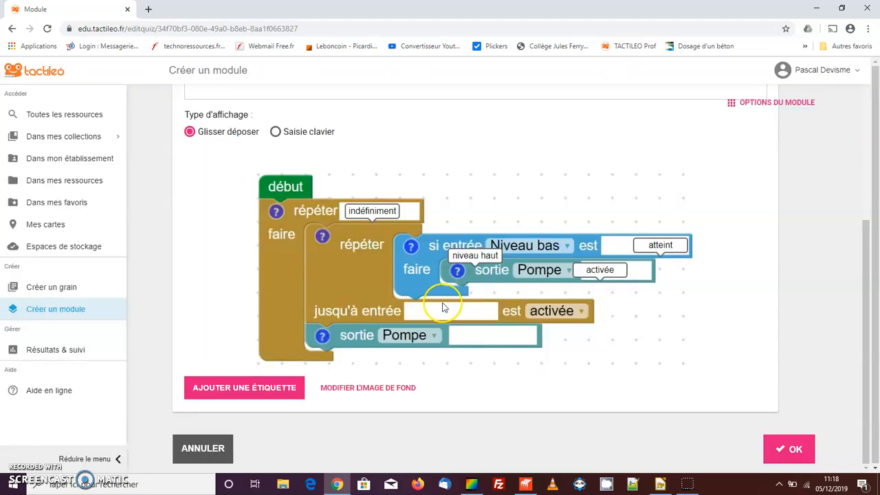
left_click_drag(466, 260, 432, 311)
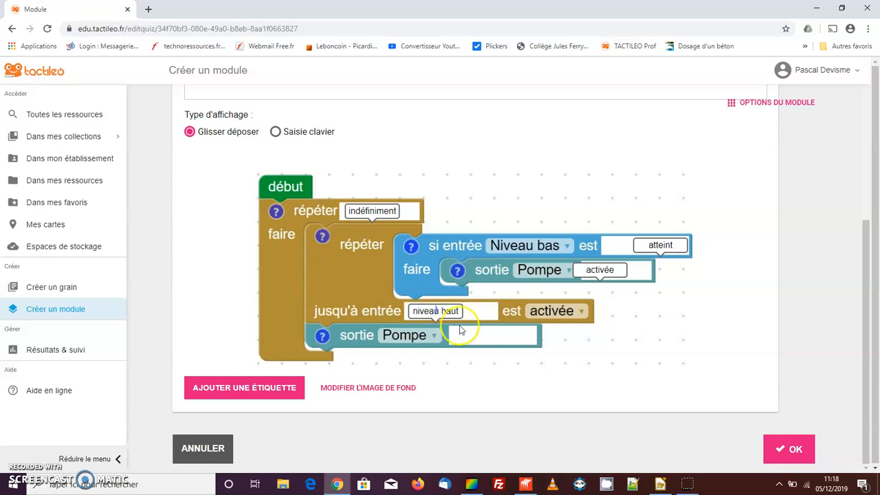
Add the label "désactivée" and place it in the blank of the last sortie Pompe block
left_click(278, 388)
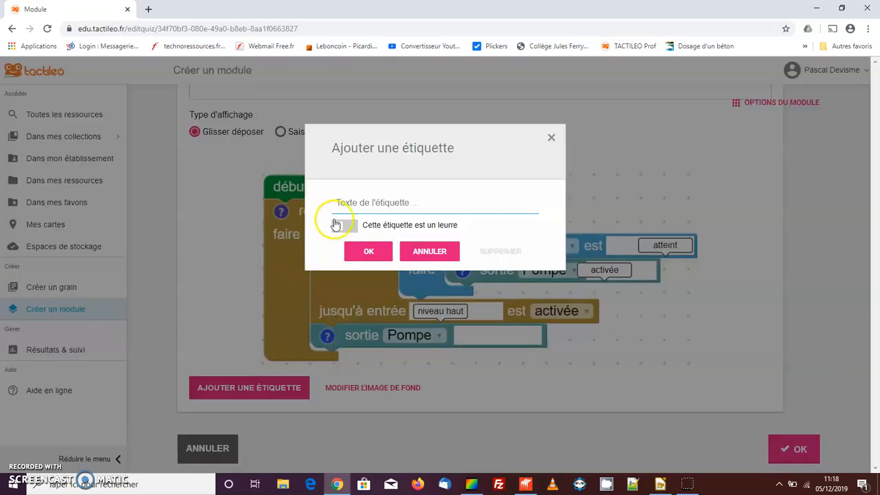
type("désact")
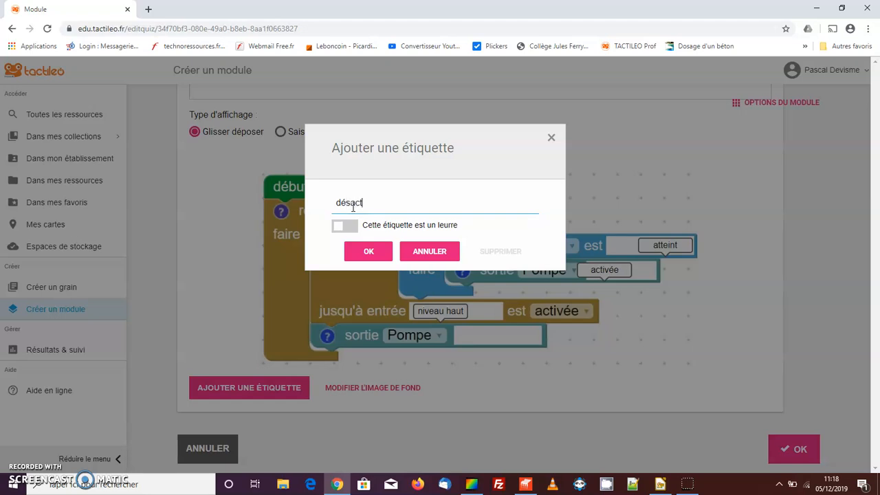
type("ivée")
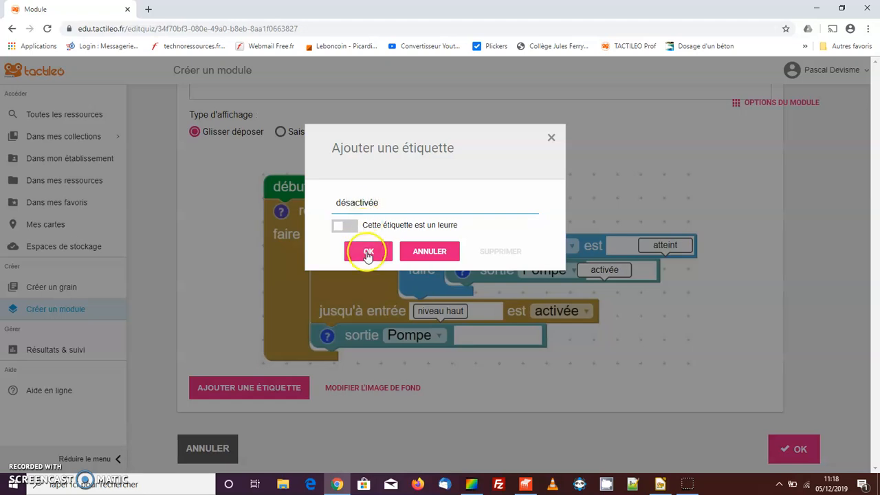
left_click(368, 251)
left_click_drag(467, 270, 510, 333)
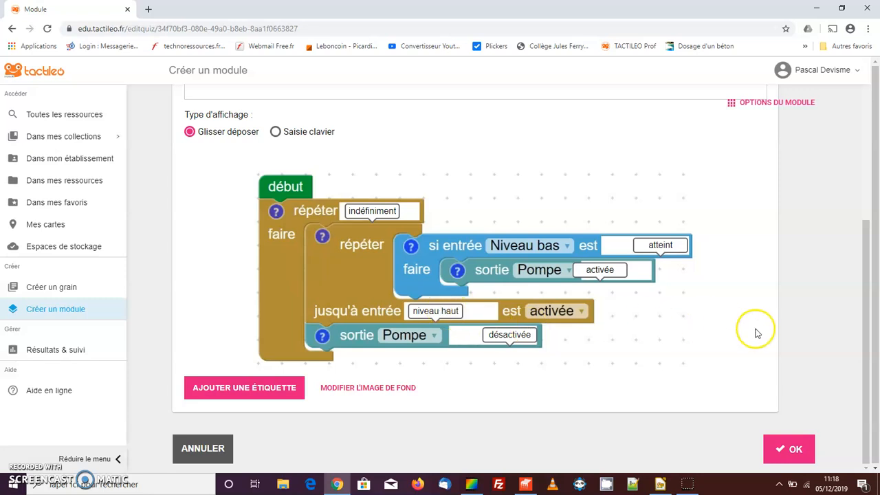
left_click(246, 397)
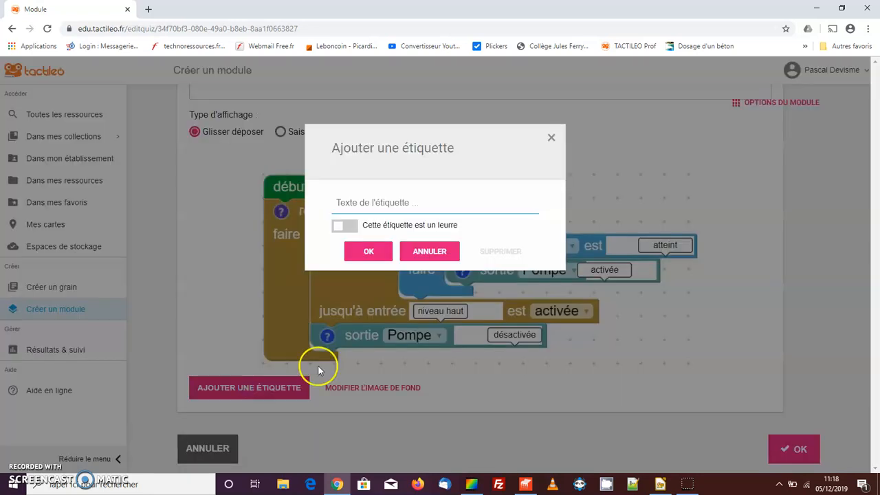
left_click(351, 227)
left_click(352, 227)
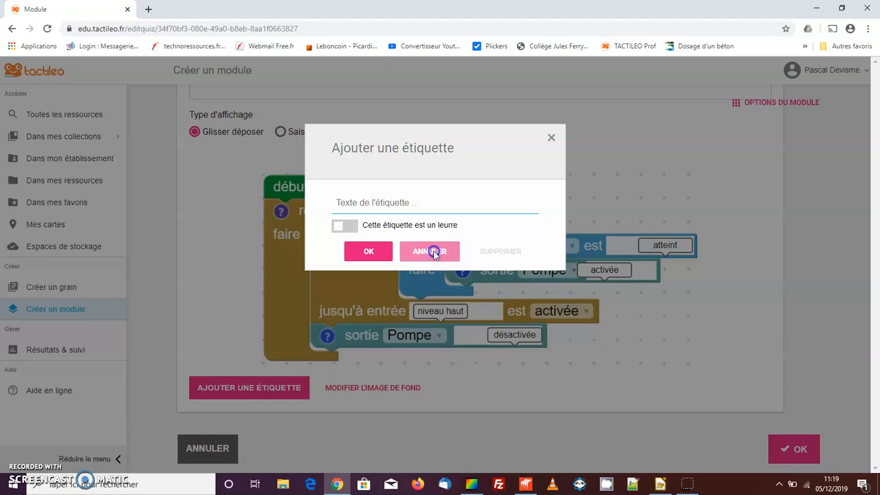
left_click(433, 252)
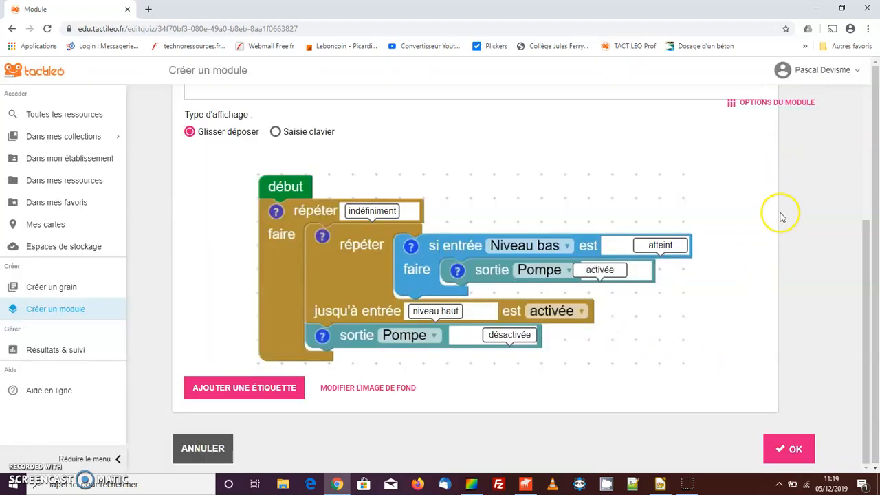
Validate the Légender une image element with its five labels and return to the module overview
left_click(788, 447)
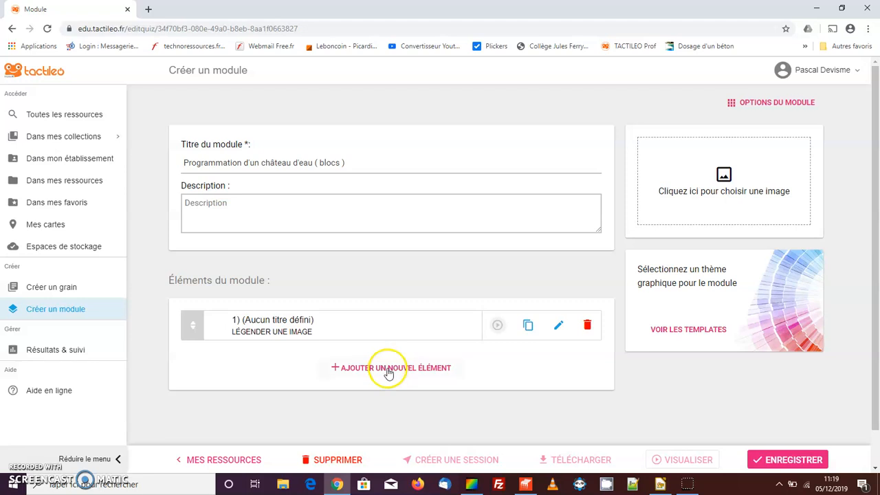
Reopen the Légender une image element and enter the title "Programmation d'un château d'eau en mode blocs"
left_click(557, 328)
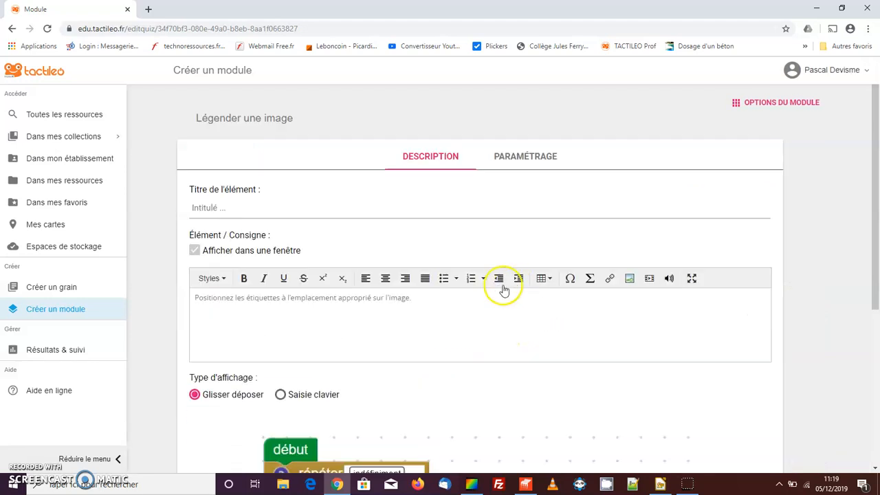
left_click(218, 209)
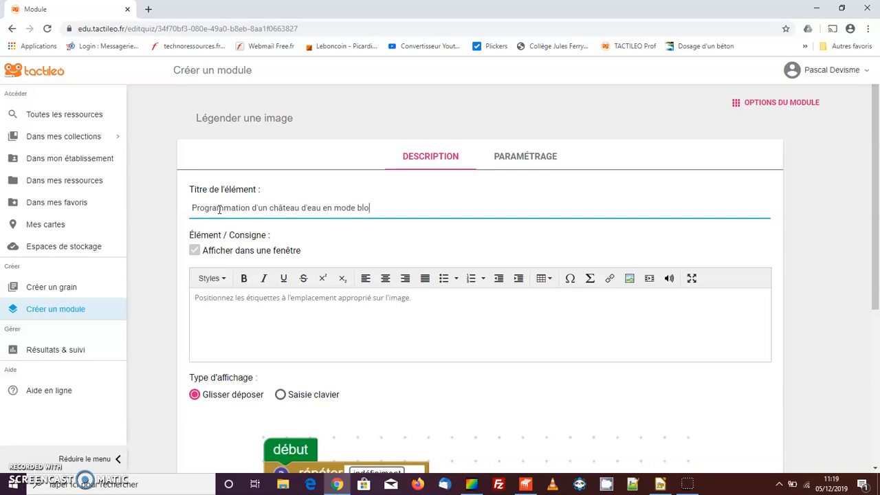
left_click(440, 318)
left_click_drag(873, 236, 876, 296)
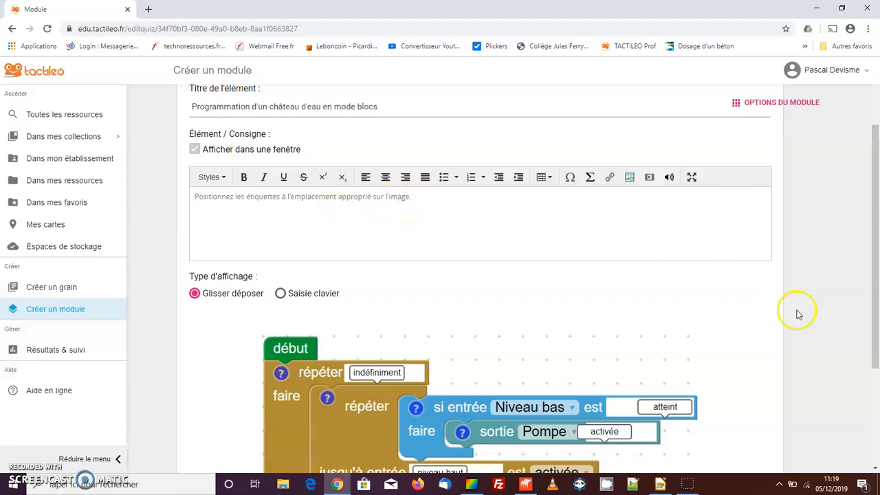
scroll(797, 312, "down", 3)
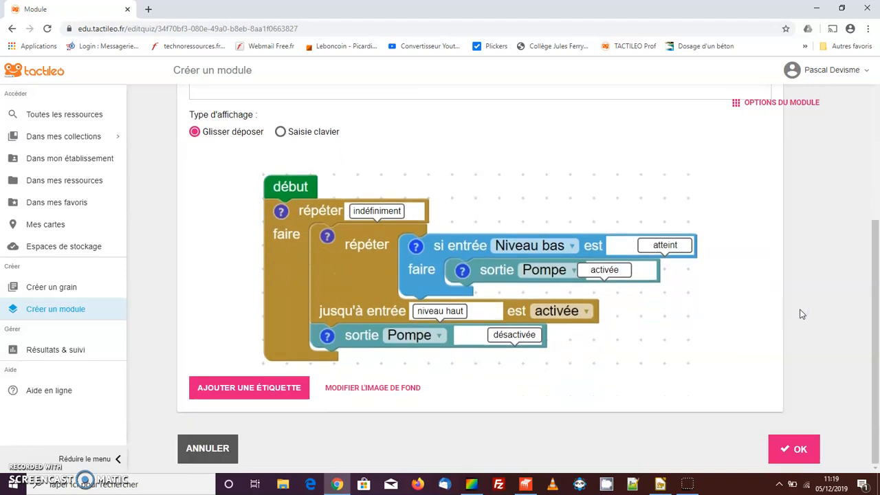
scroll(801, 314, "up", 5)
Set the module's Barème to 5 points for the Légender une image element and save the module
left_click(771, 104)
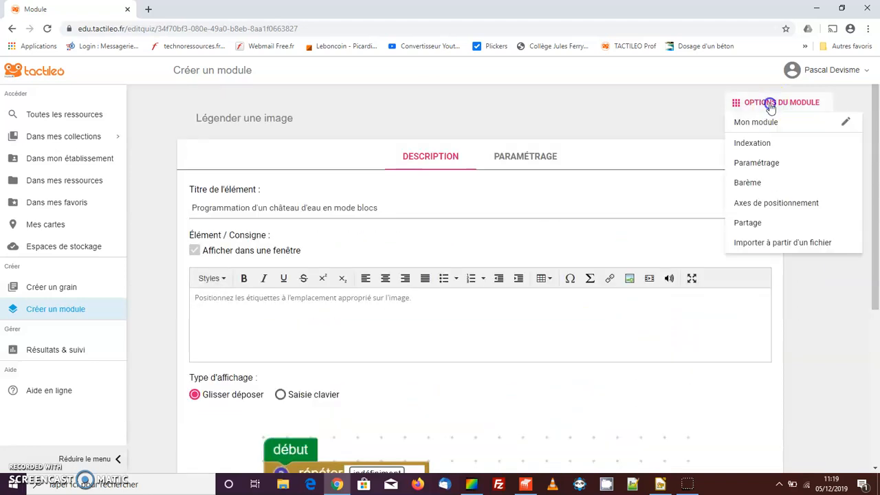
left_click(770, 183)
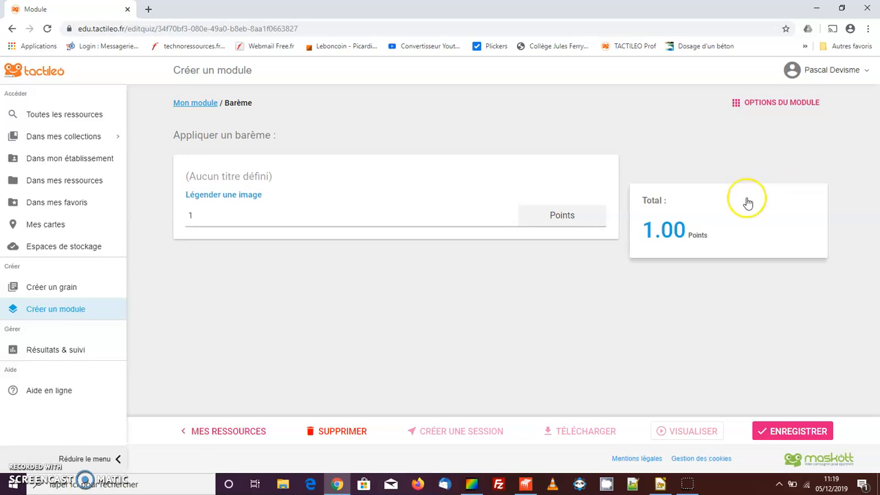
left_click_drag(196, 216, 168, 218)
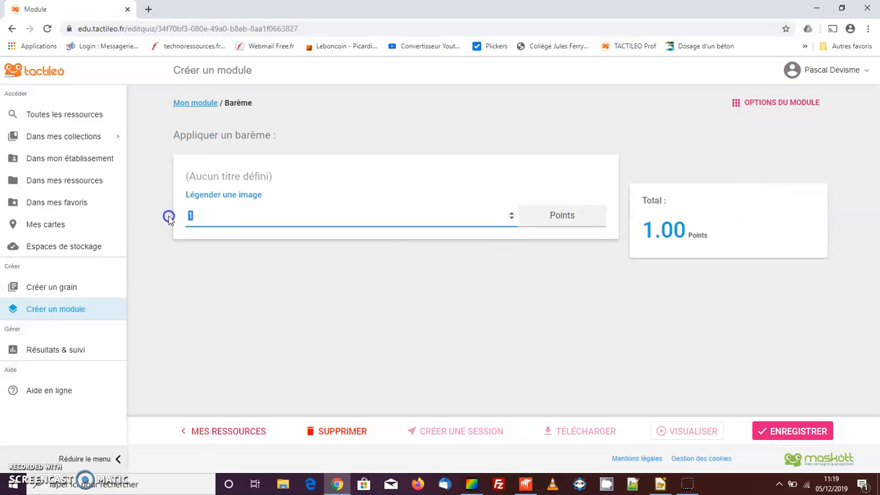
type("5")
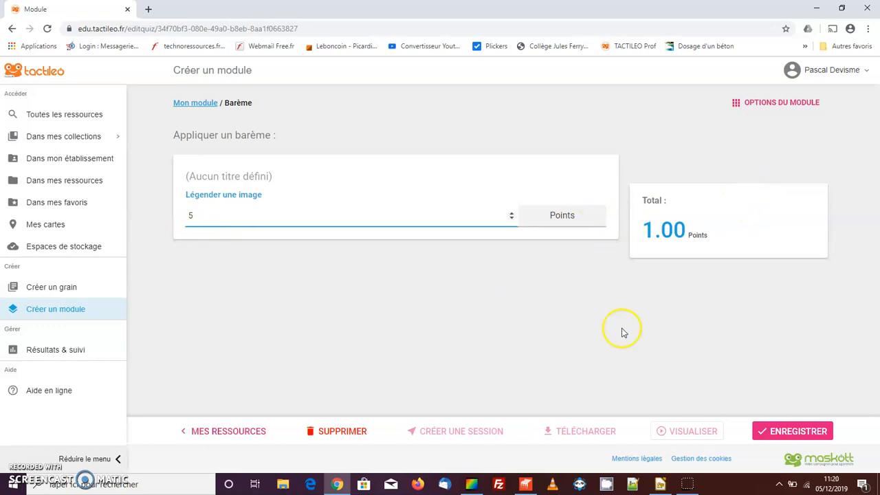
left_click(768, 429)
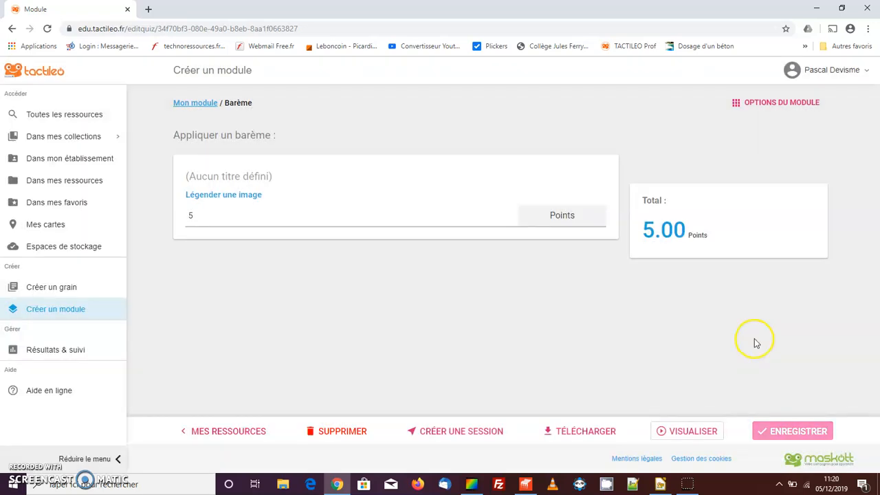
Return to the module overview, preview the Légender une image element, and toggle its instruction bubble
left_click(196, 104)
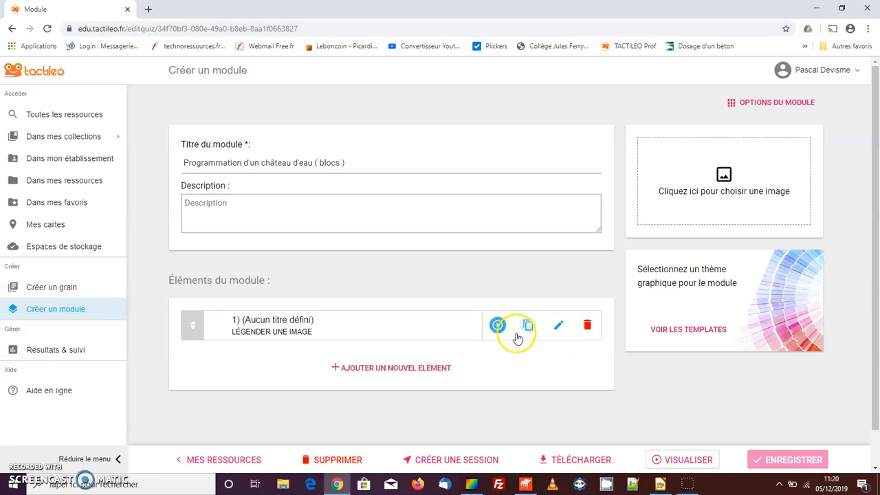
left_click(526, 334)
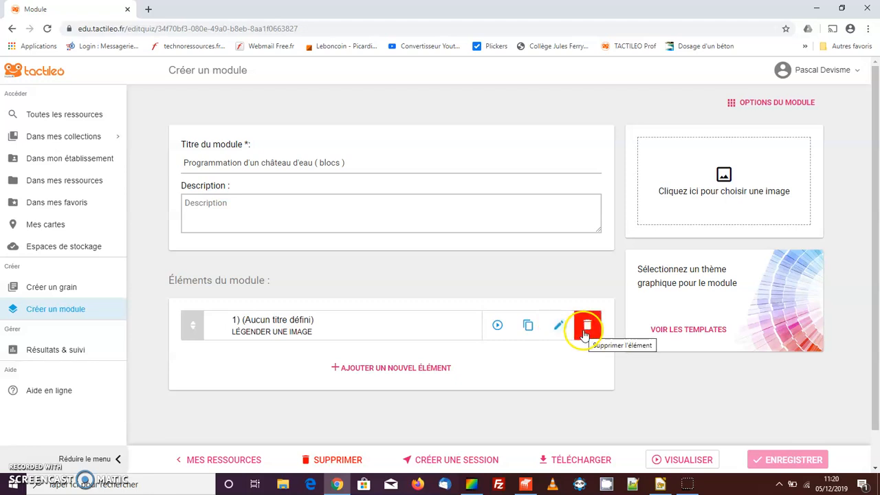
left_click(497, 326)
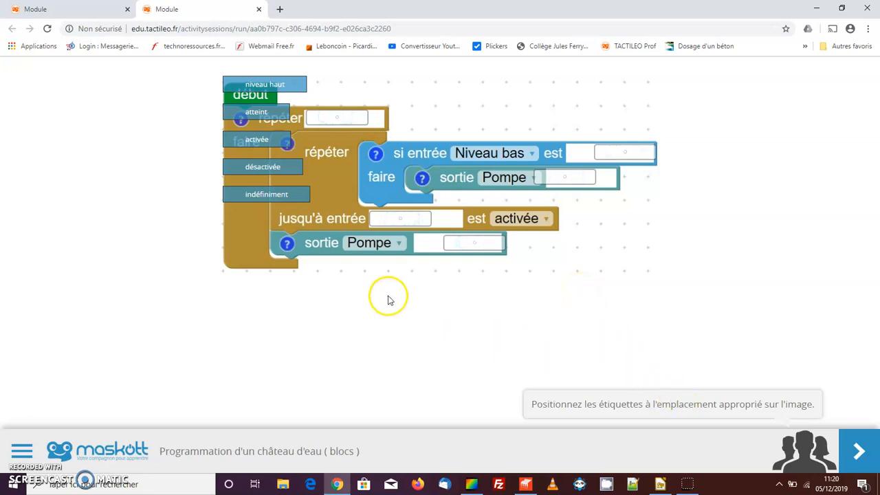
left_click(801, 452)
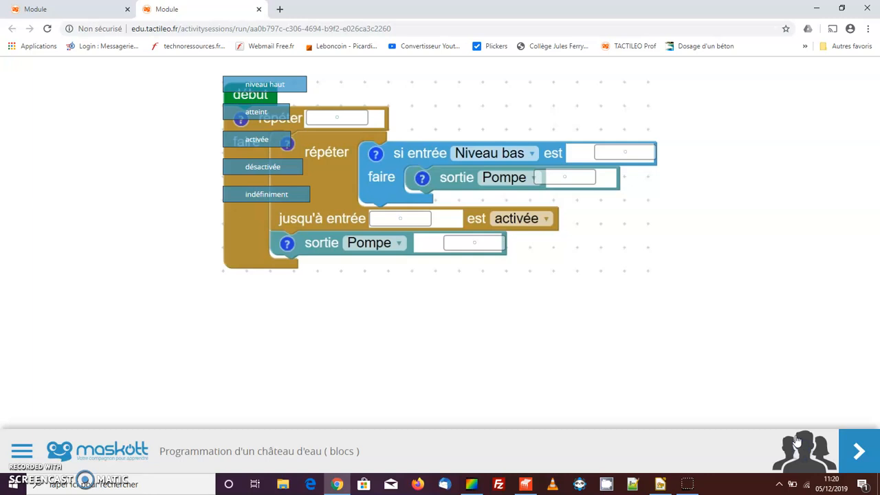
left_click(802, 453)
left_click(799, 449)
left_click(801, 445)
left_click(801, 445)
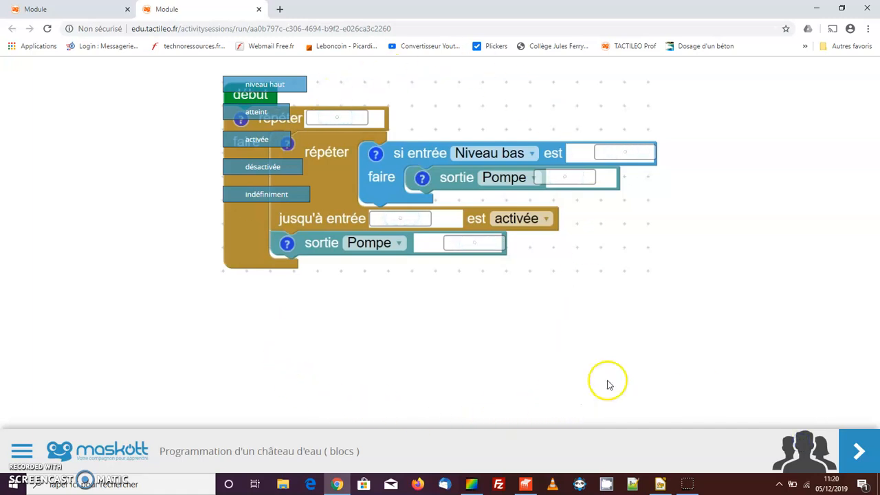
left_click(801, 447)
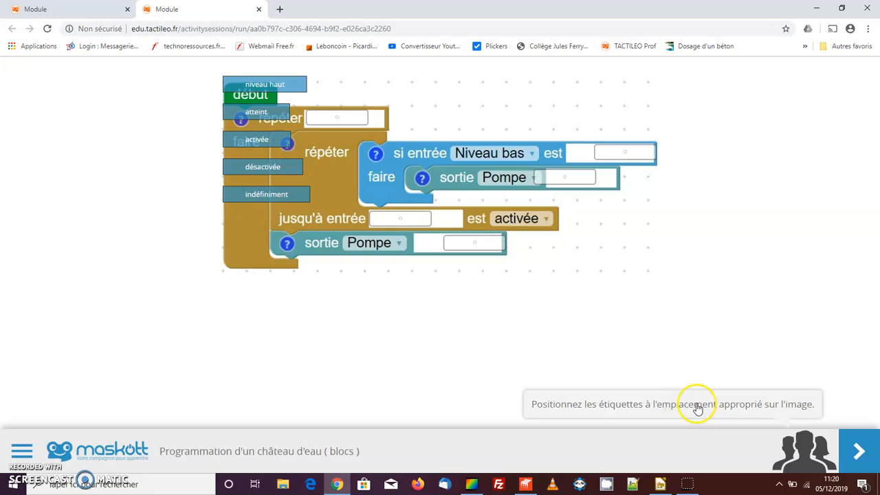
left_click(798, 452)
left_click(798, 452)
Test the preview by placing indéfiniment, atteint, désactivée, activée and niveau haut in the five blanks from first to last, and close it
left_click_drag(278, 193, 352, 117)
left_click_drag(260, 122, 621, 152)
left_click_drag(296, 167, 563, 177)
left_click_drag(276, 146, 415, 218)
left_click_drag(262, 85, 448, 252)
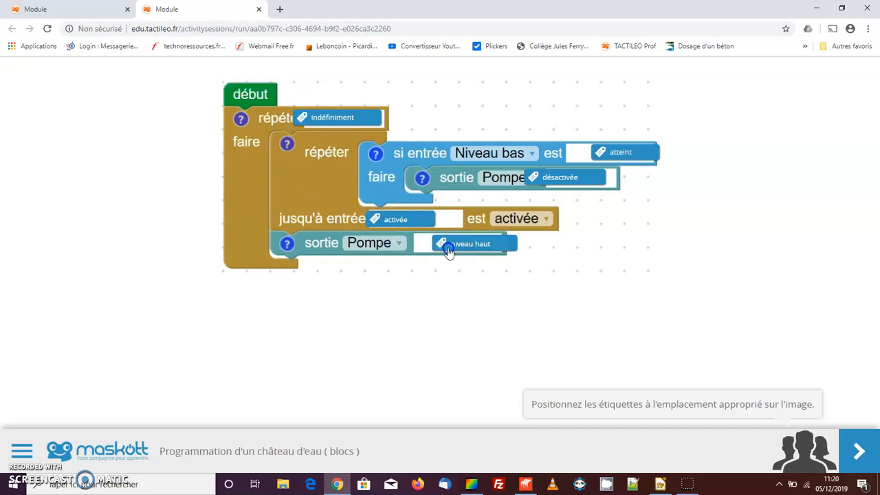
left_click(860, 450)
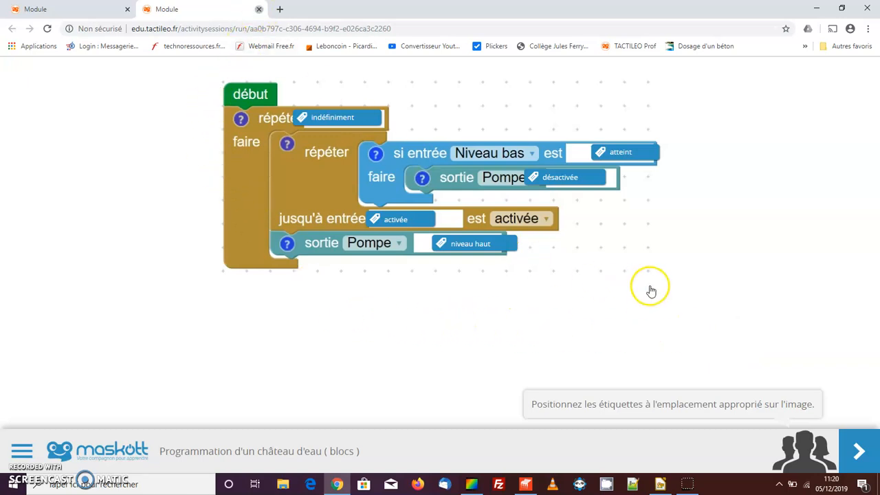
key("ctrl+w")
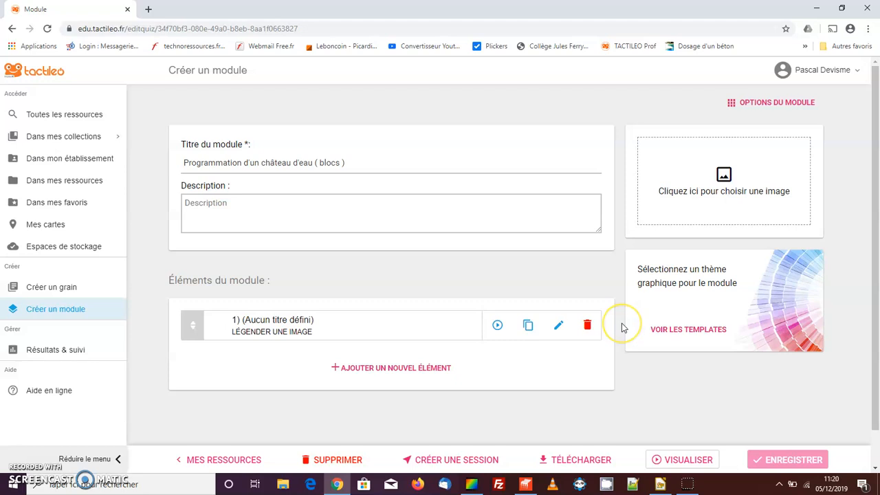